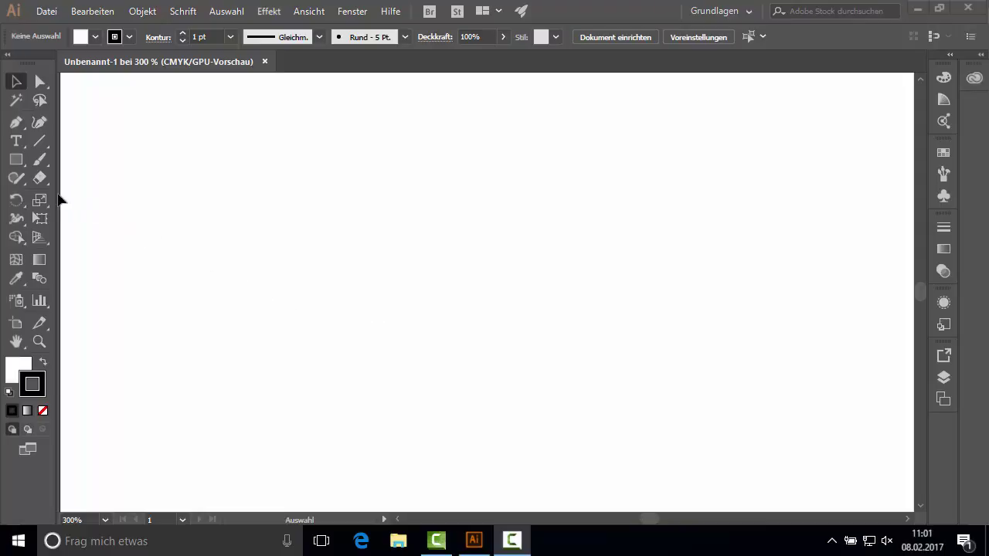
Draw a slightly slanted line with the Shaper tool, and below it a wide rectangle and a square side by side
{"action": "left_click", "coordinate": [17, 179]}
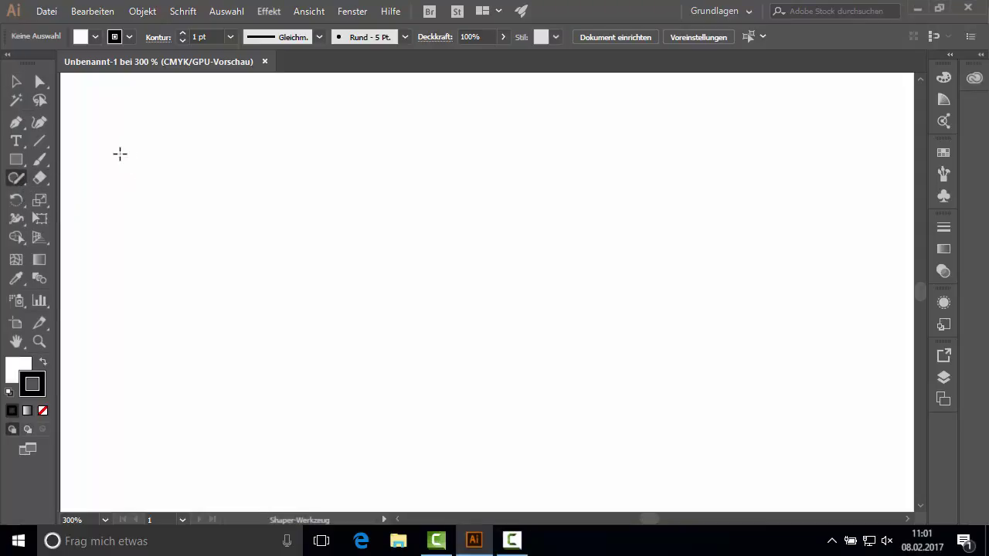
{"action": "left_click_drag", "start_coordinate": [120, 154], "coordinate": [259, 160]}
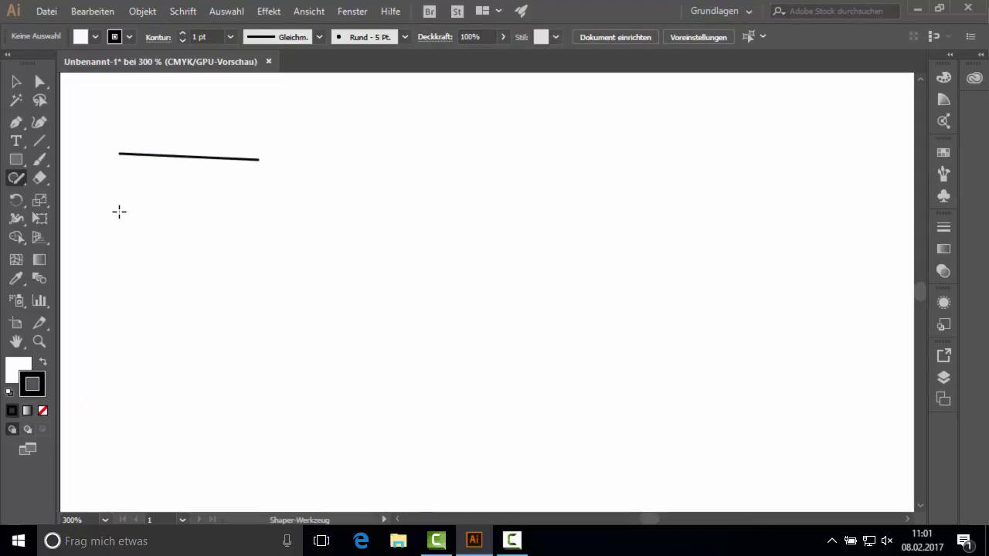
{"action": "mouse_move", "coordinate": [118, 199]}
{"action": "left_mouse_down"}
{"action": "mouse_move", "coordinate": [121, 234]}
{"action": "mouse_move", "coordinate": [234, 236]}
{"action": "mouse_move", "coordinate": [239, 215]}
{"action": "mouse_move", "coordinate": [238, 192]}
{"action": "mouse_move", "coordinate": [119, 193]}
{"action": "left_mouse_up"}
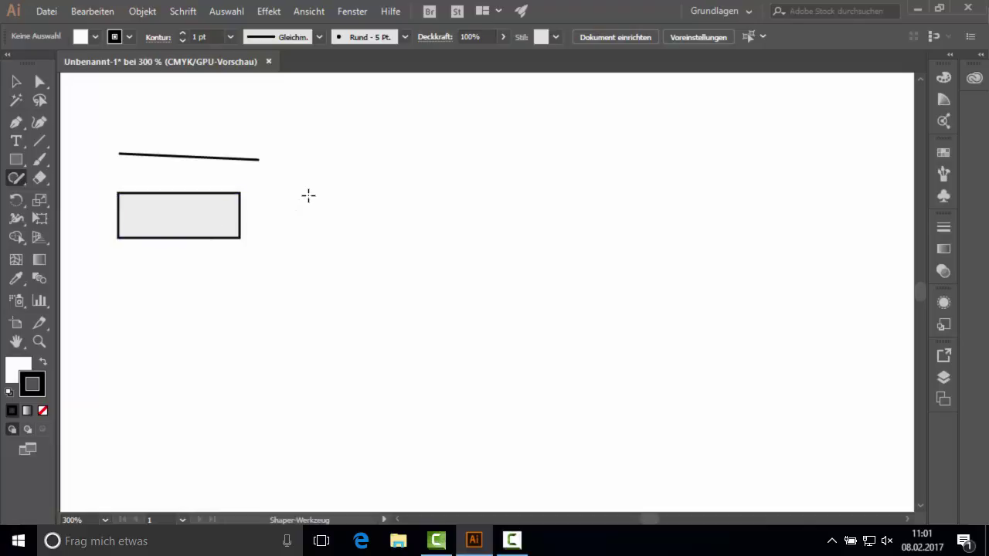
{"action": "mouse_move", "coordinate": [309, 195]}
{"action": "left_mouse_down"}
{"action": "mouse_move", "coordinate": [311, 237]}
{"action": "mouse_move", "coordinate": [354, 238]}
{"action": "mouse_move", "coordinate": [352, 202]}
{"action": "mouse_move", "coordinate": [309, 198]}
{"action": "left_mouse_up"}
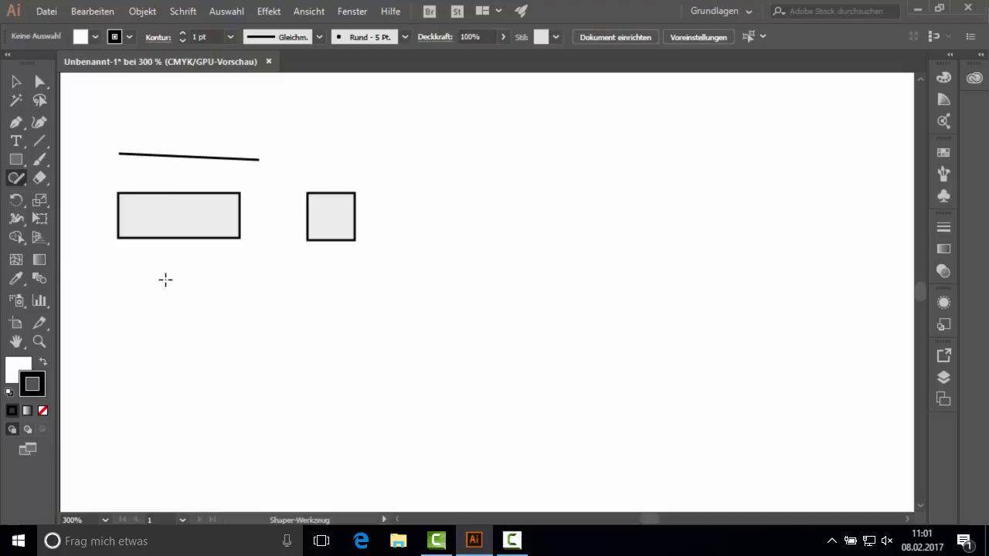
Draw a hexagon and a triangle below the rectangle and square, and an ellipse and a circle in a row beneath them
{"action": "mouse_move", "coordinate": [166, 280]}
{"action": "left_mouse_down"}
{"action": "mouse_move", "coordinate": [140, 296]}
{"action": "mouse_move", "coordinate": [140, 317]}
{"action": "mouse_move", "coordinate": [168, 342]}
{"action": "mouse_move", "coordinate": [201, 319]}
{"action": "mouse_move", "coordinate": [199, 298]}
{"action": "mouse_move", "coordinate": [166, 276]}
{"action": "left_mouse_up"}
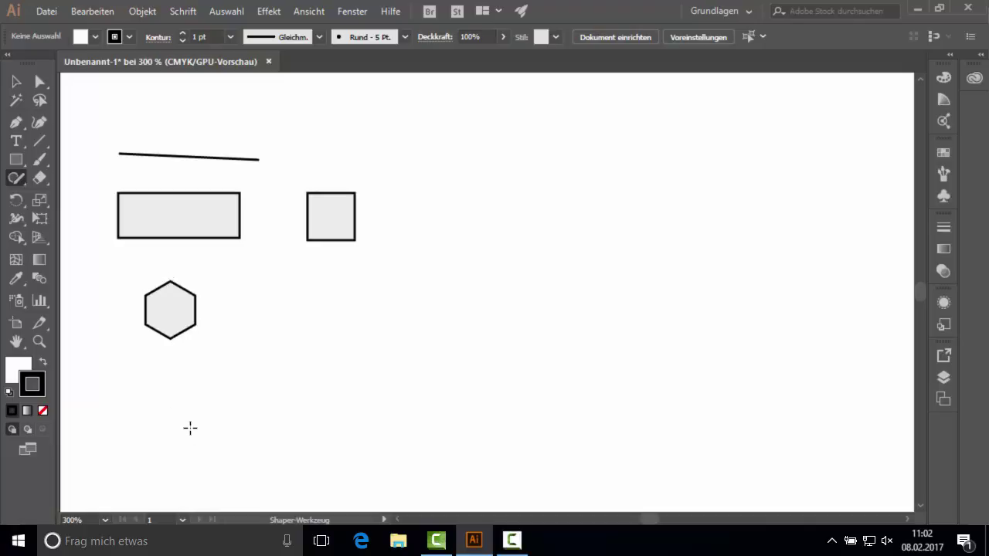
{"action": "mouse_move", "coordinate": [303, 332]}
{"action": "left_mouse_down"}
{"action": "mouse_move", "coordinate": [341, 288]}
{"action": "mouse_move", "coordinate": [365, 340]}
{"action": "mouse_move", "coordinate": [305, 337]}
{"action": "left_mouse_up"}
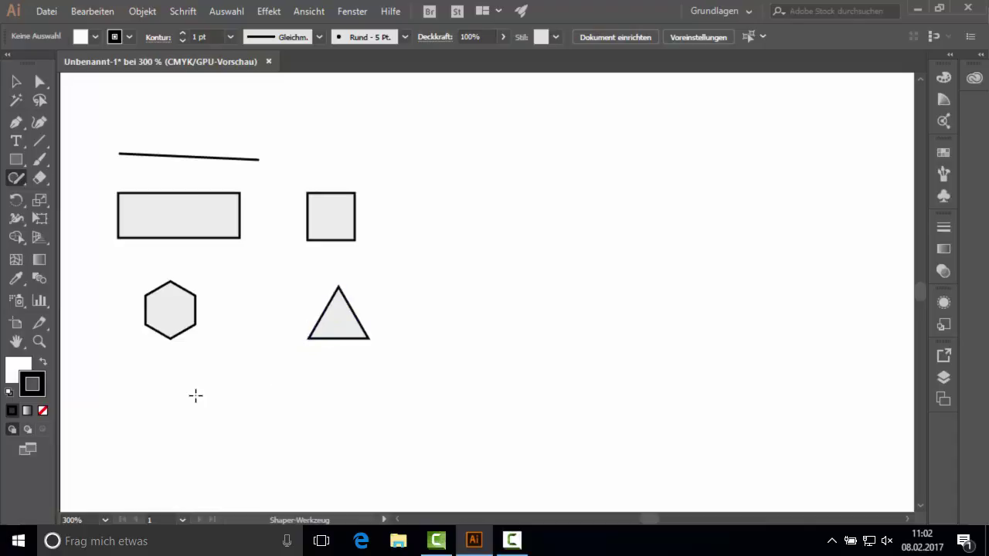
{"action": "mouse_move", "coordinate": [191, 381]}
{"action": "left_mouse_down"}
{"action": "mouse_move", "coordinate": [155, 382]}
{"action": "mouse_move", "coordinate": [123, 399]}
{"action": "mouse_move", "coordinate": [144, 418]}
{"action": "mouse_move", "coordinate": [221, 417]}
{"action": "mouse_move", "coordinate": [230, 397]}
{"action": "mouse_move", "coordinate": [187, 387]}
{"action": "left_mouse_up"}
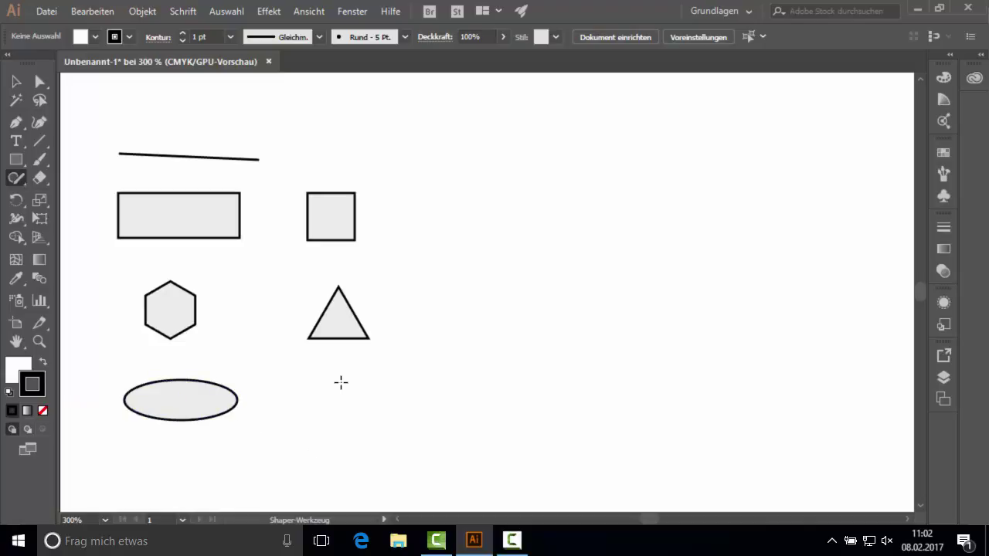
{"action": "mouse_move", "coordinate": [341, 382]}
{"action": "left_mouse_down"}
{"action": "mouse_move", "coordinate": [321, 399]}
{"action": "mouse_move", "coordinate": [340, 415]}
{"action": "mouse_move", "coordinate": [359, 416]}
{"action": "mouse_move", "coordinate": [341, 382]}
{"action": "left_mouse_up"}
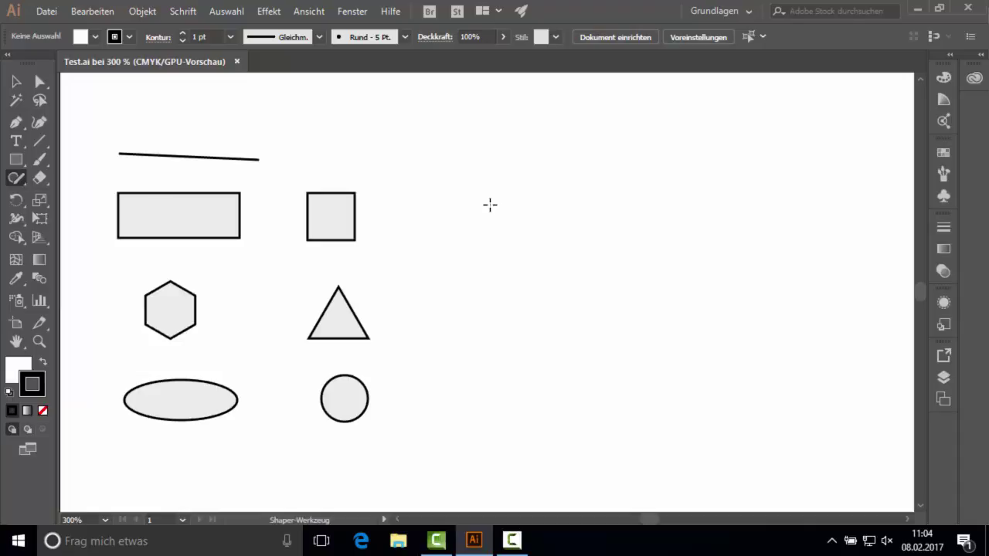
Select the rectangle alone, select it together with the square, hexagon and triangle, and clear the selection
{"action": "left_click", "coordinate": [180, 219]}
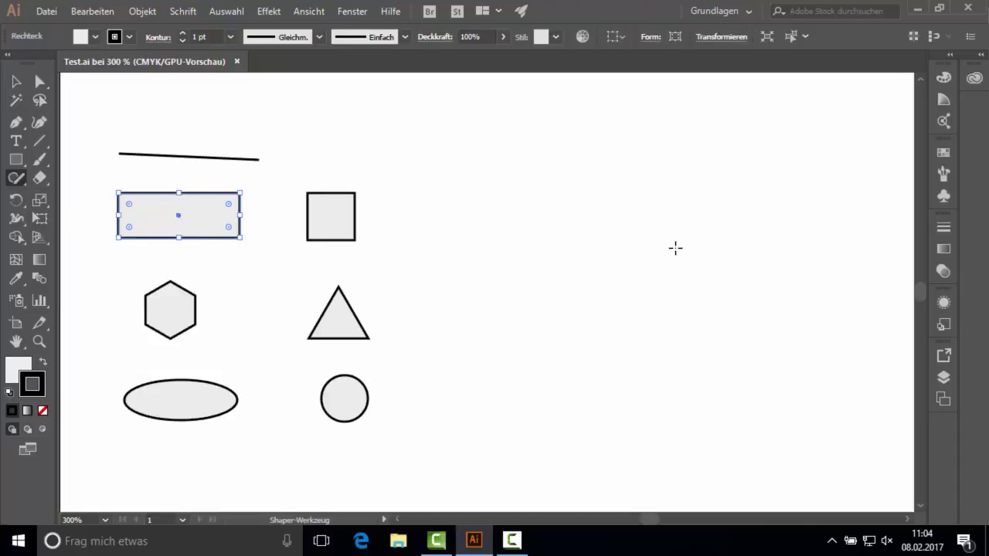
{"action": "left_click", "coordinate": [569, 231]}
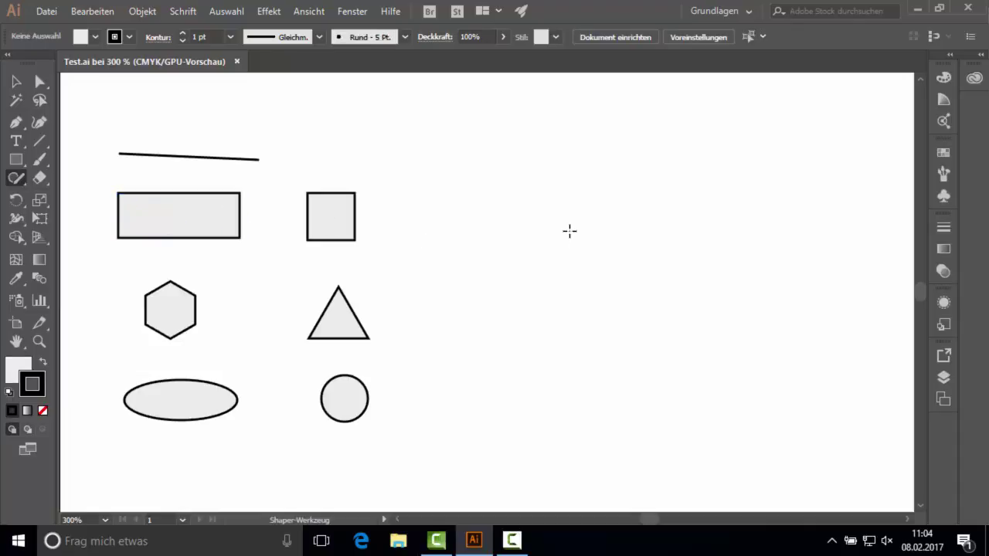
{"action": "left_click", "coordinate": [207, 220], "text": "shift"}
{"action": "left_click", "coordinate": [333, 217], "text": "shift"}
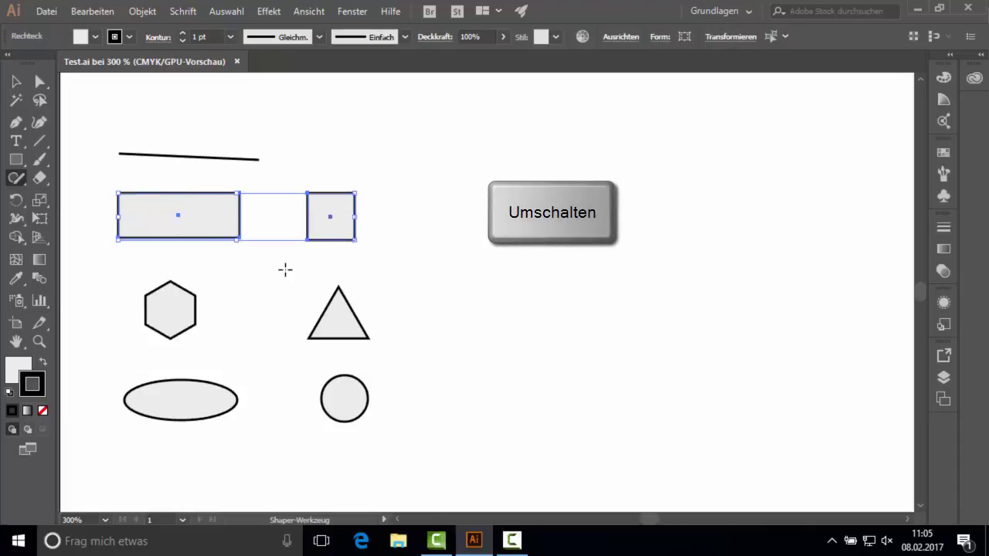
{"action": "left_click", "coordinate": [166, 298], "text": "shift"}
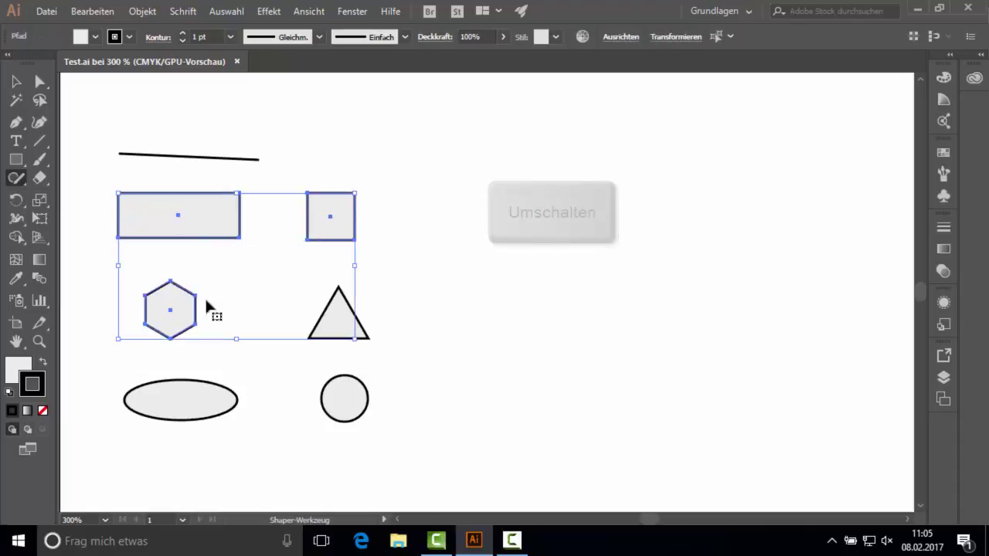
{"action": "left_click", "coordinate": [340, 317], "text": "shift"}
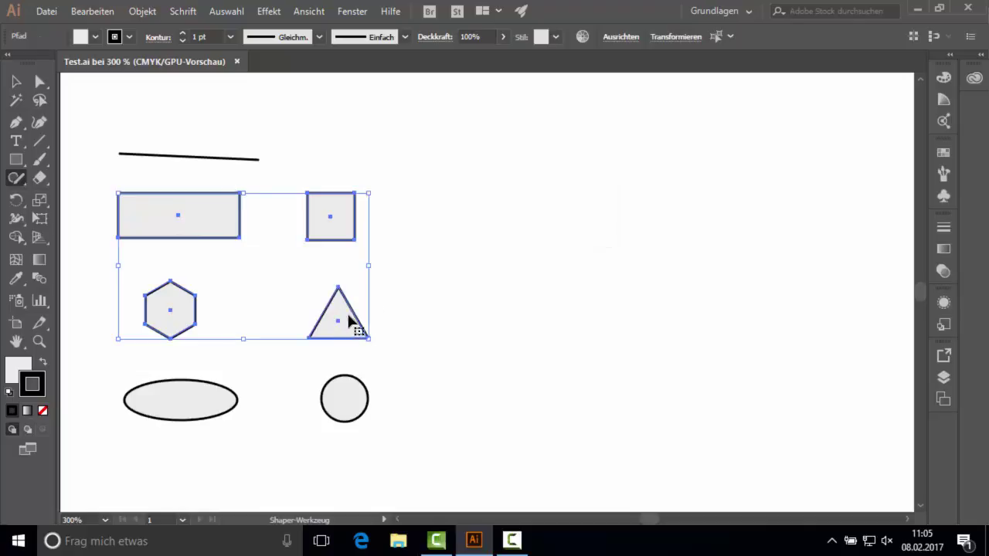
{"action": "left_click", "coordinate": [494, 280]}
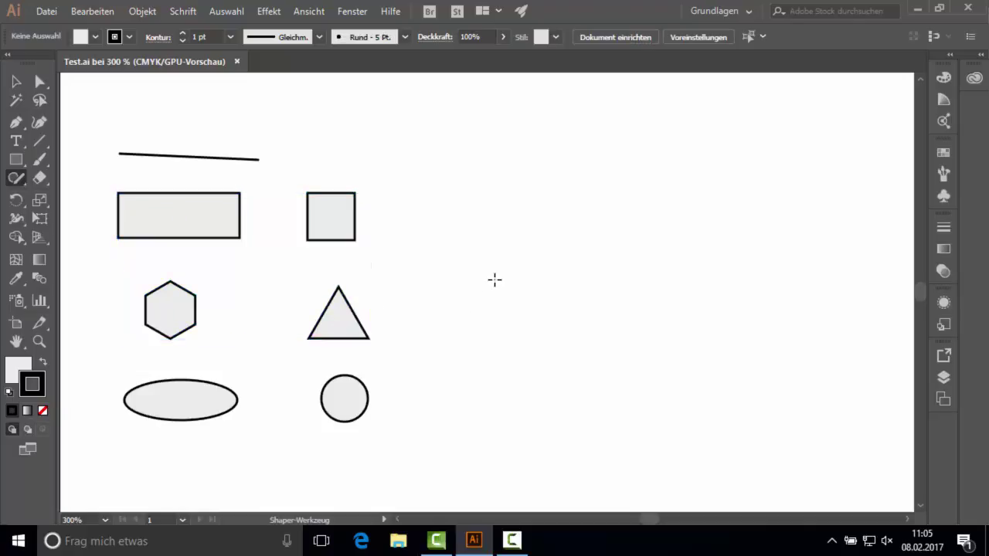
Enlarge the square to about double its size, rotate it into a diamond, and move it to the empty area right of the shapes
{"action": "left_click", "coordinate": [337, 217]}
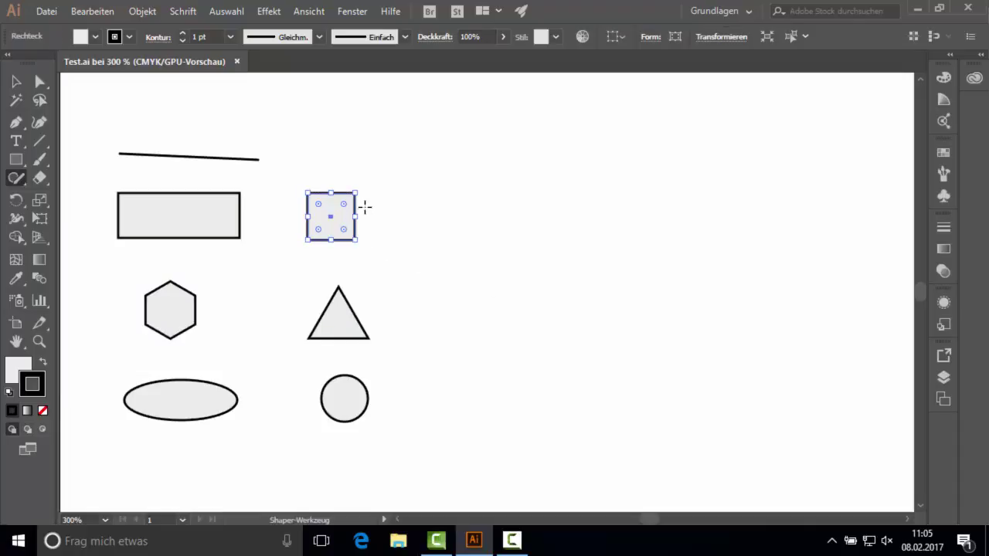
{"action": "left_click_drag", "start_coordinate": [355, 194], "coordinate": [433, 191]}
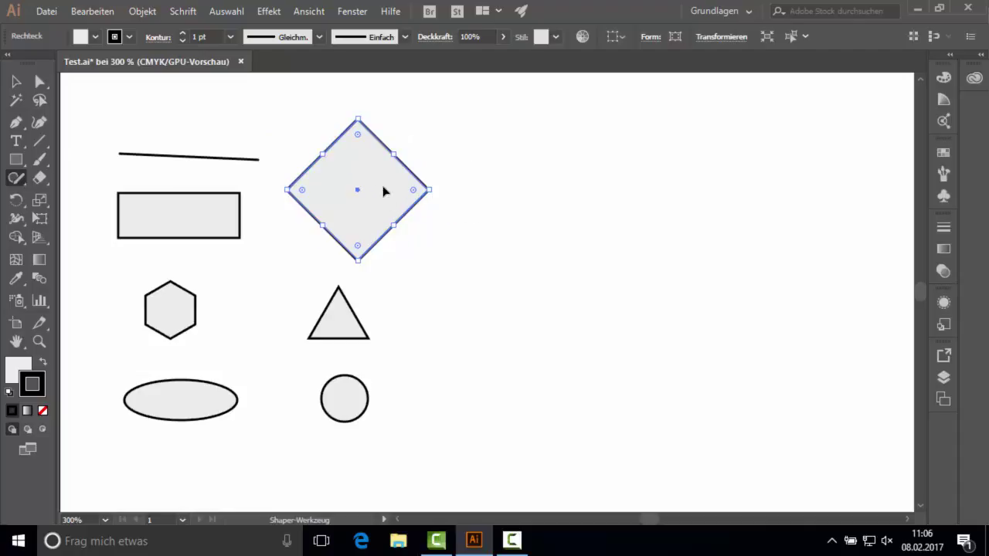
{"action": "left_click_drag", "start_coordinate": [384, 190], "coordinate": [545, 190]}
{"action": "left_click", "coordinate": [662, 214]}
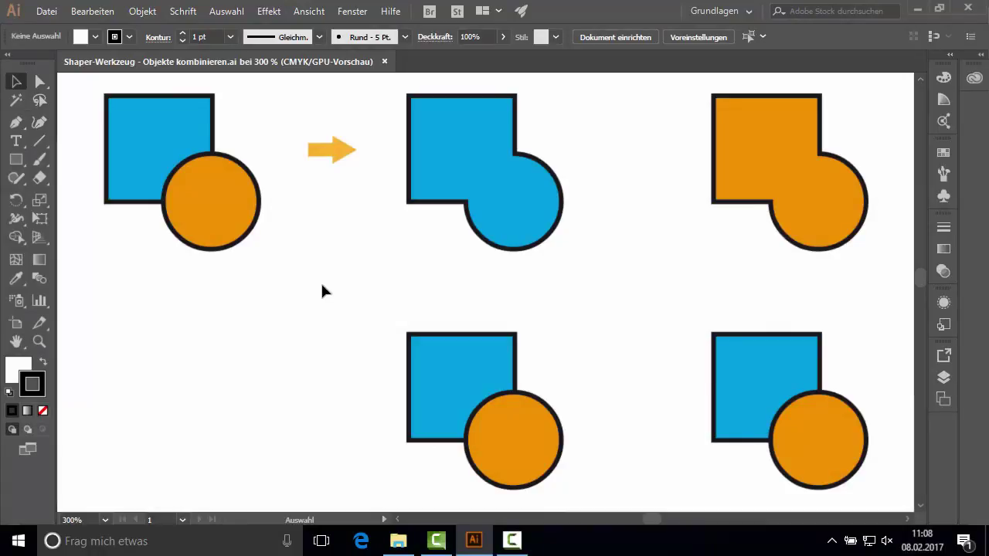
Merge the lower-middle square and circle into one blue shape and the lower-right pair into one orange shape with the Shaper tool
{"action": "left_click", "coordinate": [16, 179]}
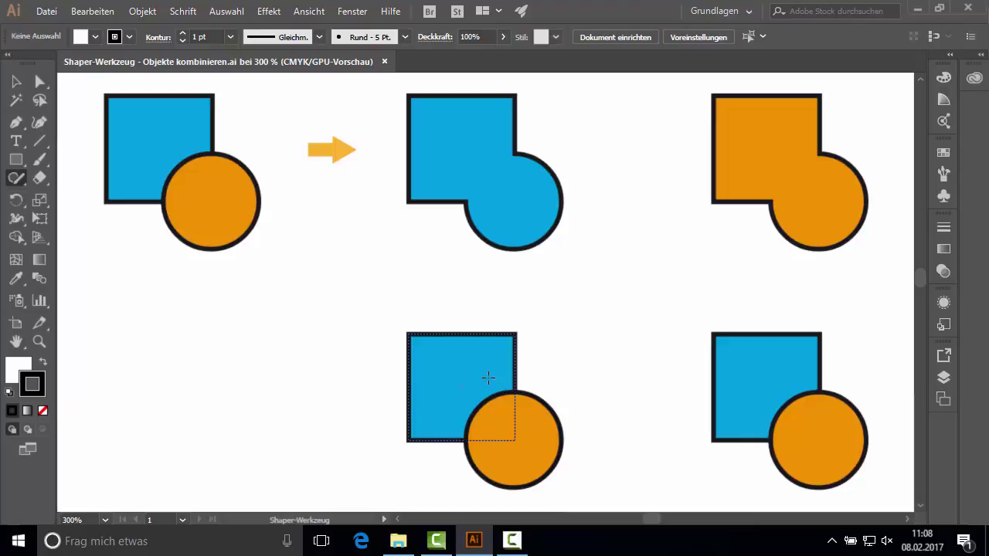
{"action": "mouse_move", "coordinate": [486, 378]}
{"action": "left_mouse_down"}
{"action": "mouse_move", "coordinate": [473, 382]}
{"action": "mouse_move", "coordinate": [501, 413]}
{"action": "mouse_move", "coordinate": [500, 430]}
{"action": "left_mouse_up"}
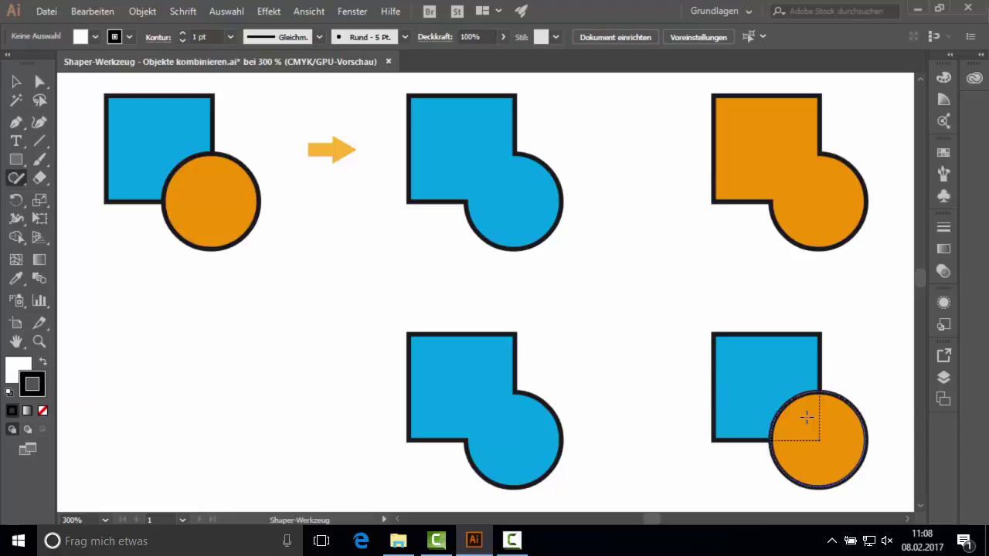
{"action": "left_click_drag", "start_coordinate": [807, 417], "coordinate": [765, 382]}
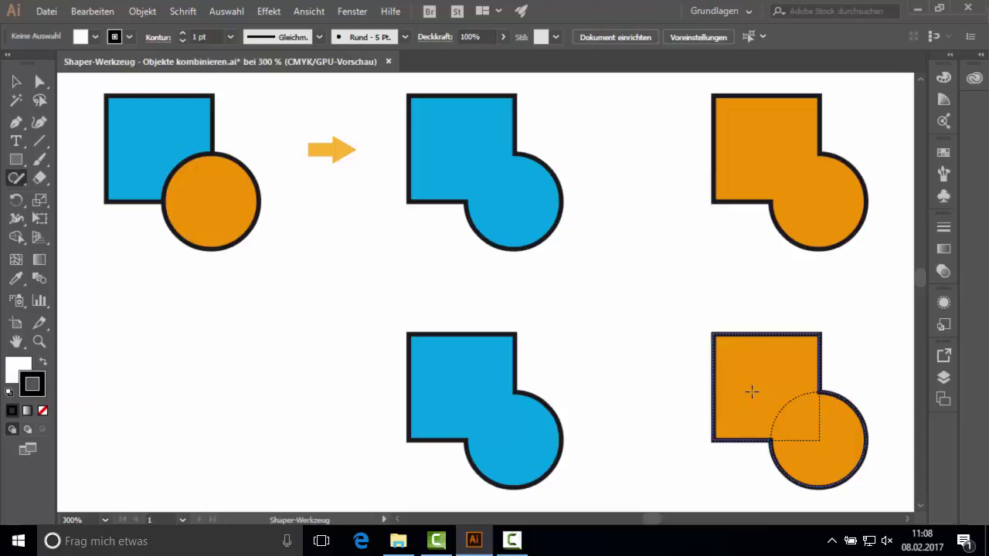
{"action": "left_click", "coordinate": [643, 390]}
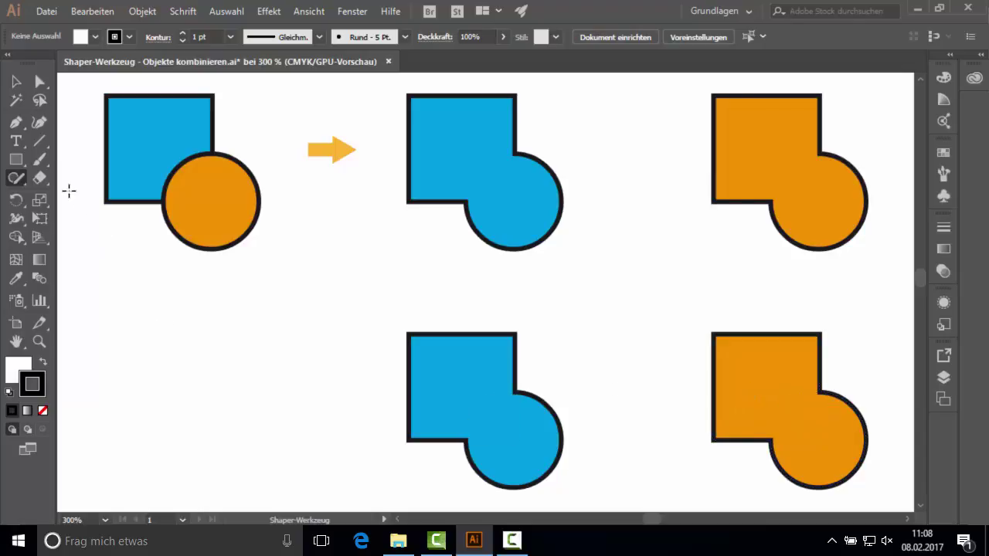
{"action": "left_click", "coordinate": [15, 81]}
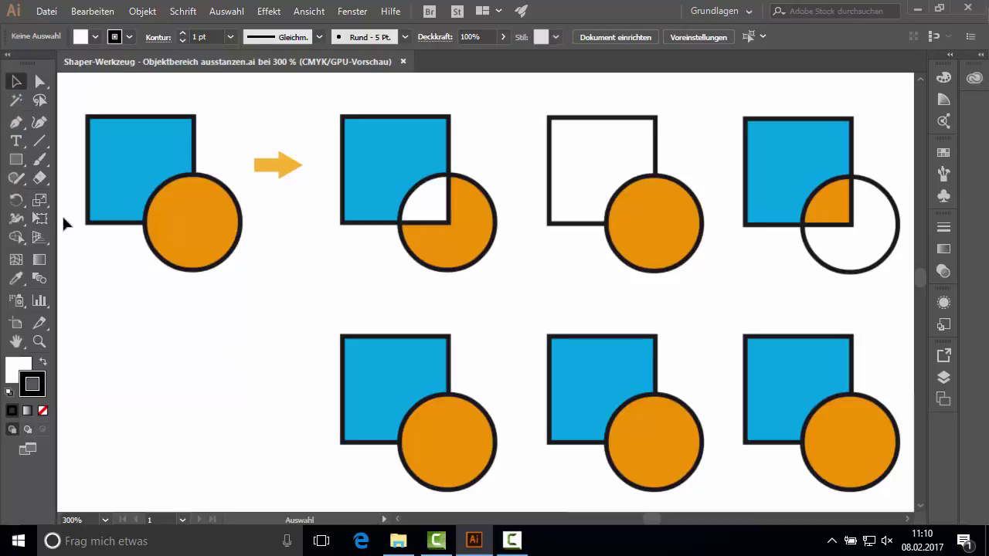
Punch out the overlap in the first lower pair, the blue square area in the second, and the non-overlapping circle area in the third with the Shaper tool
{"action": "left_click", "coordinate": [16, 178]}
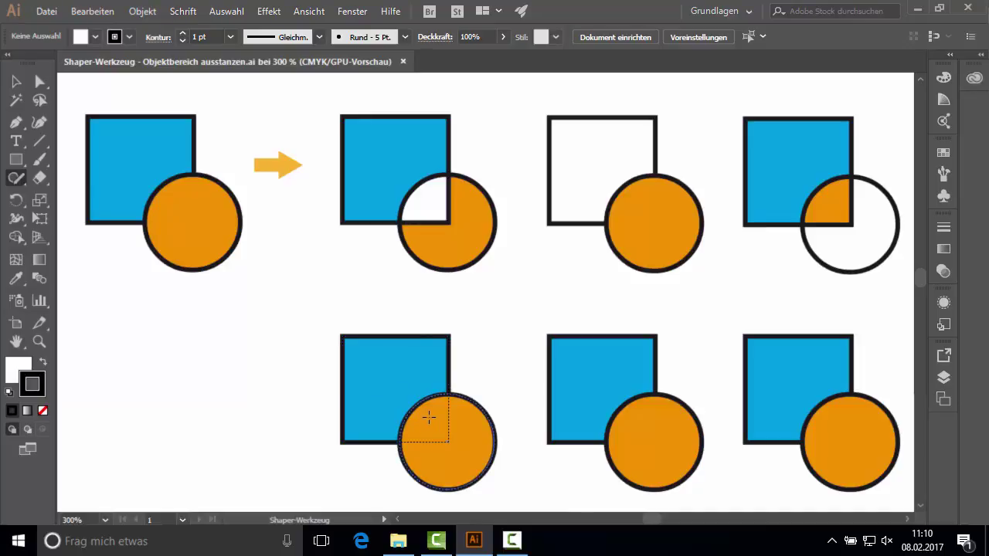
{"action": "left_click_drag", "start_coordinate": [429, 418], "coordinate": [441, 431]}
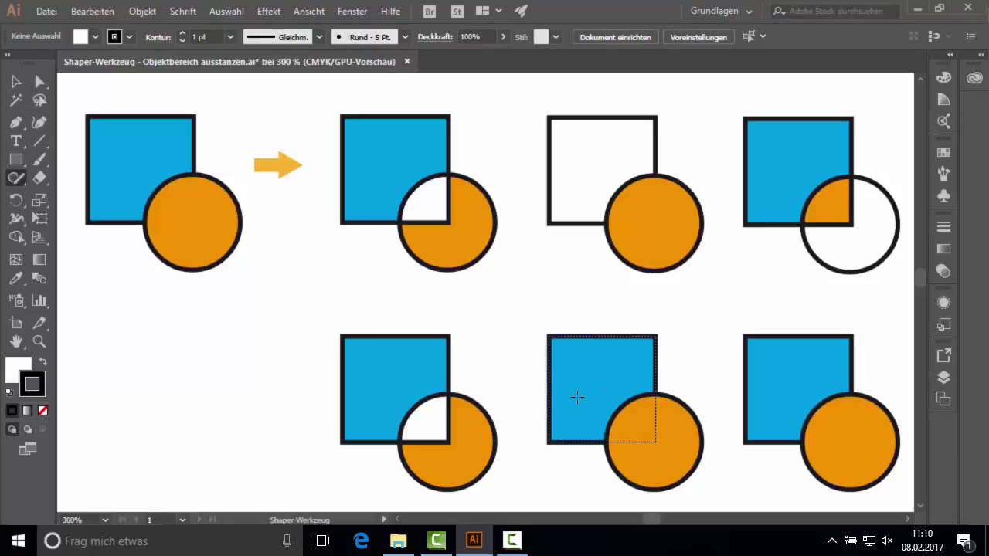
{"action": "mouse_move", "coordinate": [580, 359]}
{"action": "left_mouse_down"}
{"action": "mouse_move", "coordinate": [598, 377]}
{"action": "mouse_move", "coordinate": [614, 374]}
{"action": "left_mouse_up"}
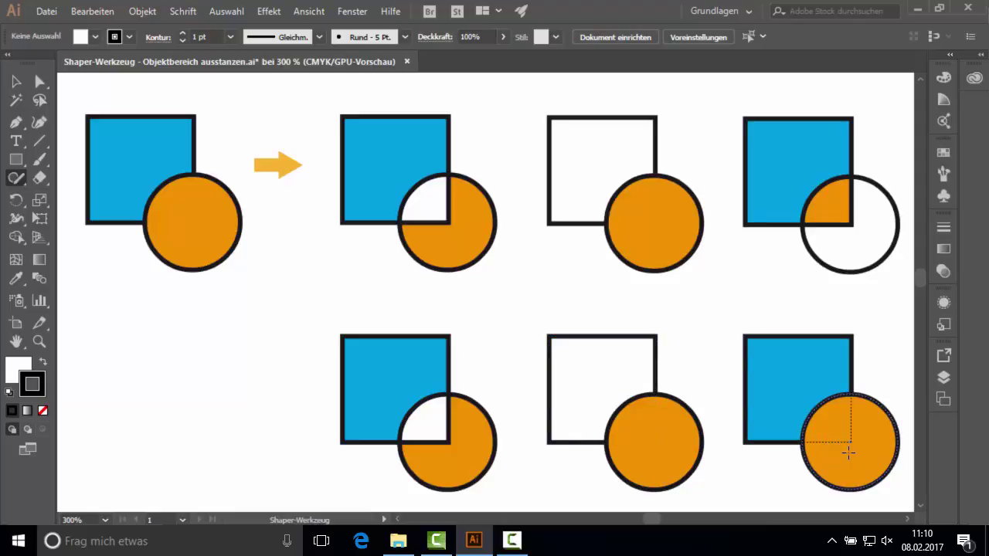
{"action": "left_click_drag", "start_coordinate": [866, 449], "coordinate": [881, 450]}
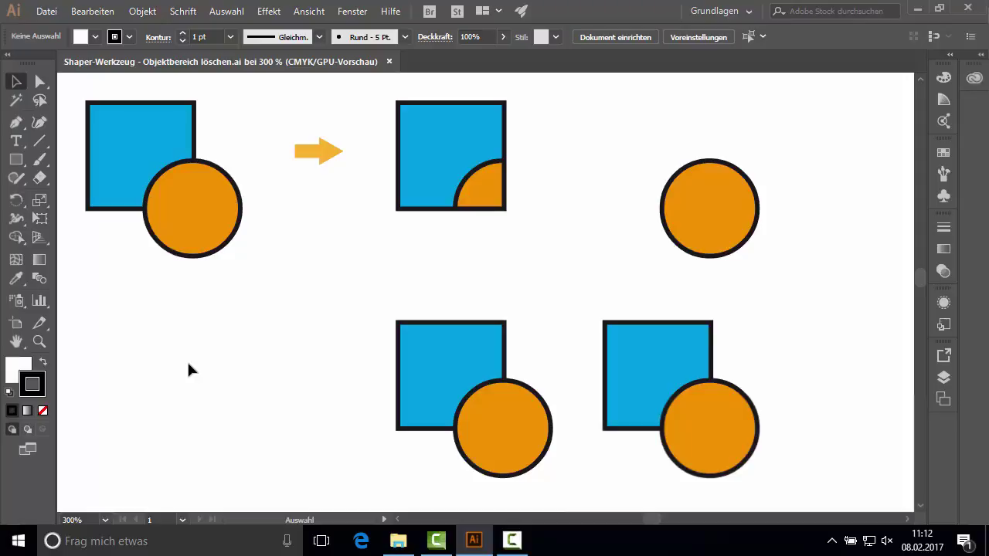
Delete the circle's non-overlapping area in the first lower pair and the square's visible area in the second with the Shaper tool
{"action": "left_click", "coordinate": [17, 179]}
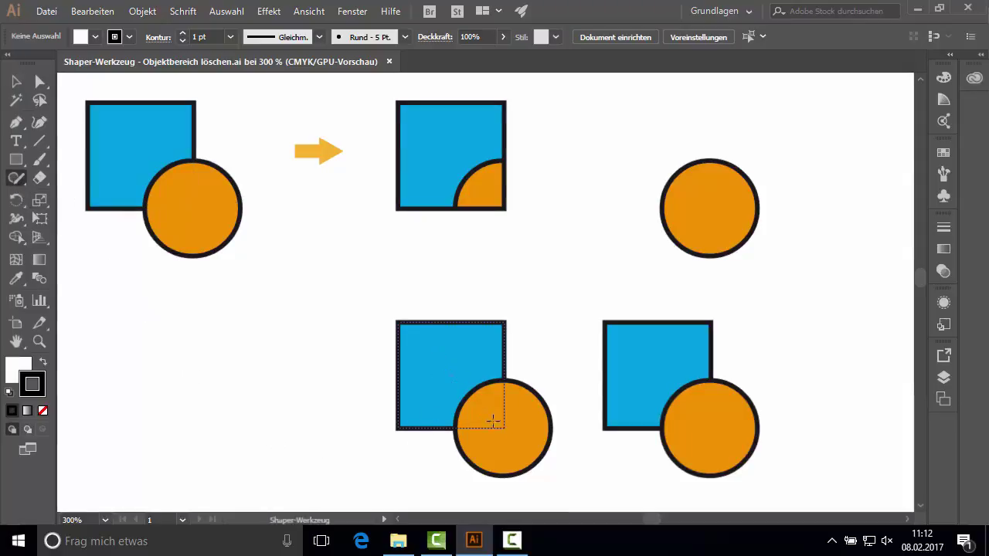
{"action": "left_click_drag", "start_coordinate": [521, 429], "coordinate": [568, 436]}
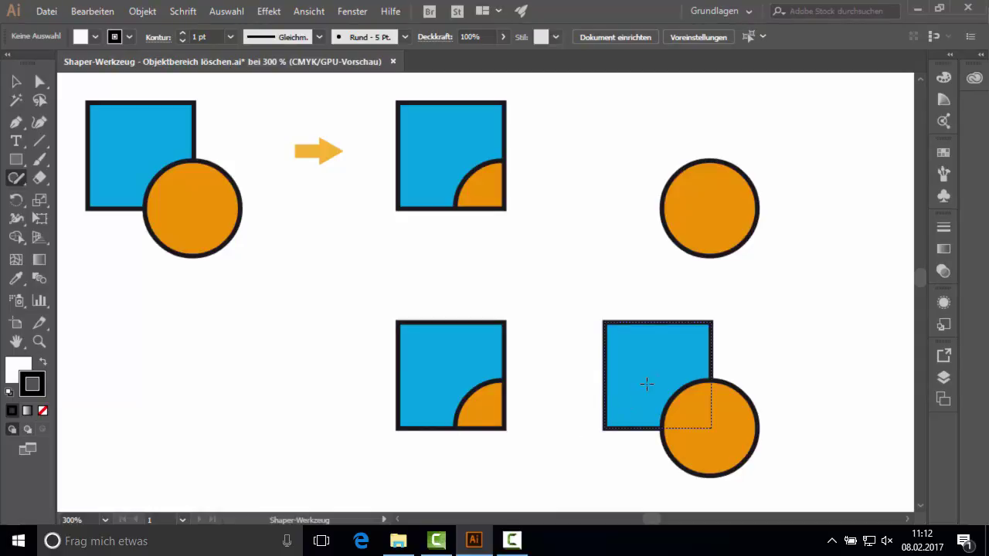
{"action": "mouse_move", "coordinate": [638, 356]}
{"action": "left_mouse_down"}
{"action": "mouse_move", "coordinate": [661, 358]}
{"action": "mouse_move", "coordinate": [676, 344]}
{"action": "mouse_move", "coordinate": [687, 294]}
{"action": "mouse_move", "coordinate": [695, 313]}
{"action": "mouse_move", "coordinate": [733, 337]}
{"action": "left_mouse_up"}
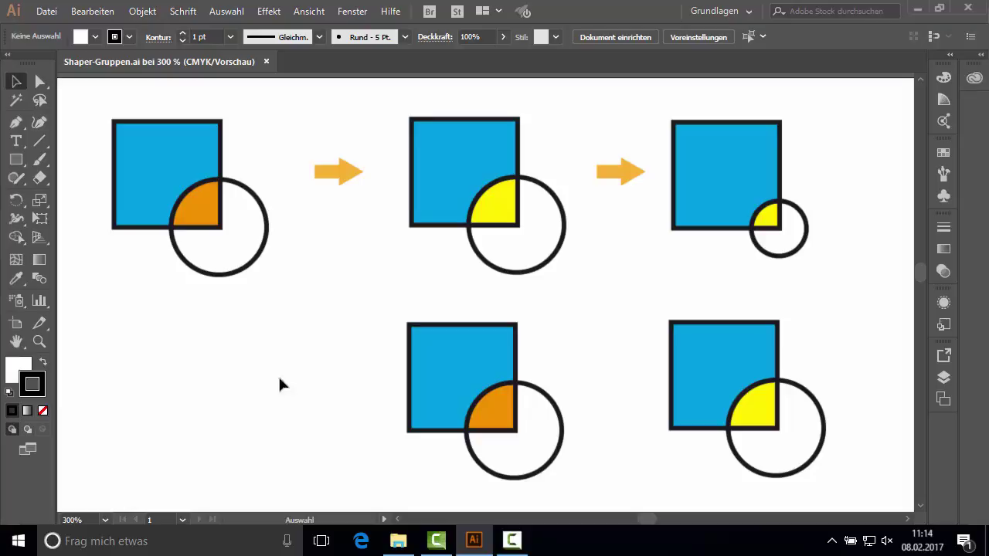
Recolor the orange overlap area inside the lower-middle Shaper Group with the yellow swatch
{"action": "left_click", "coordinate": [15, 178]}
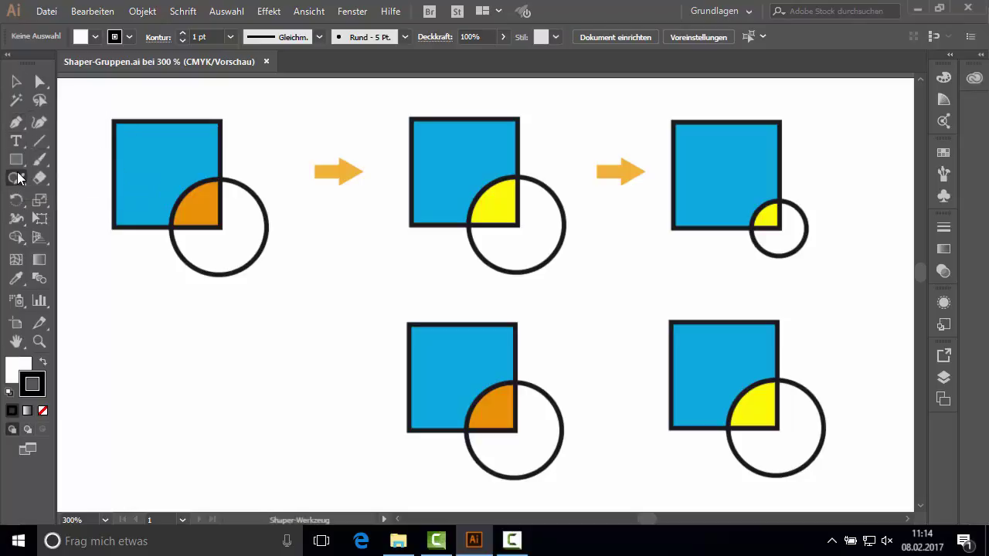
{"action": "left_click", "coordinate": [154, 166]}
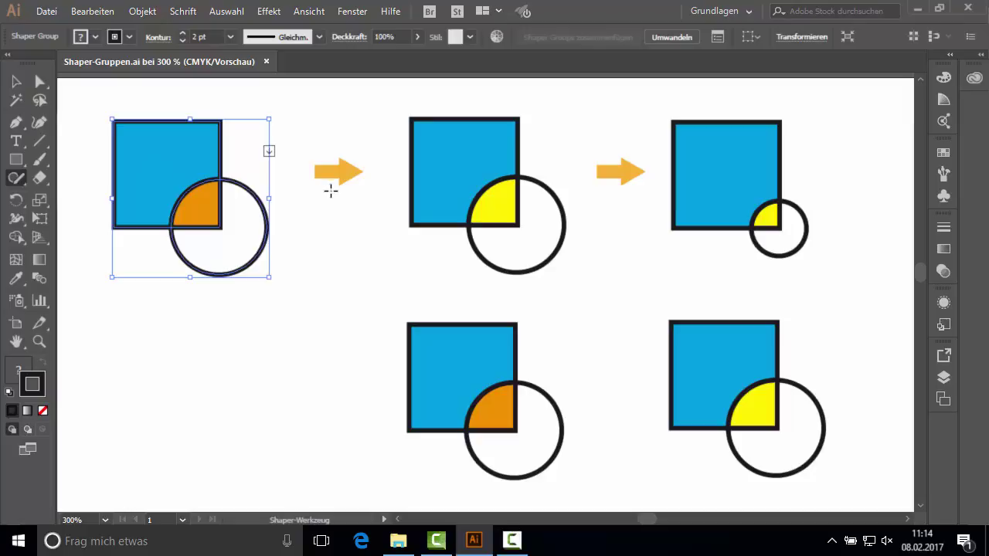
{"action": "left_click", "coordinate": [451, 364]}
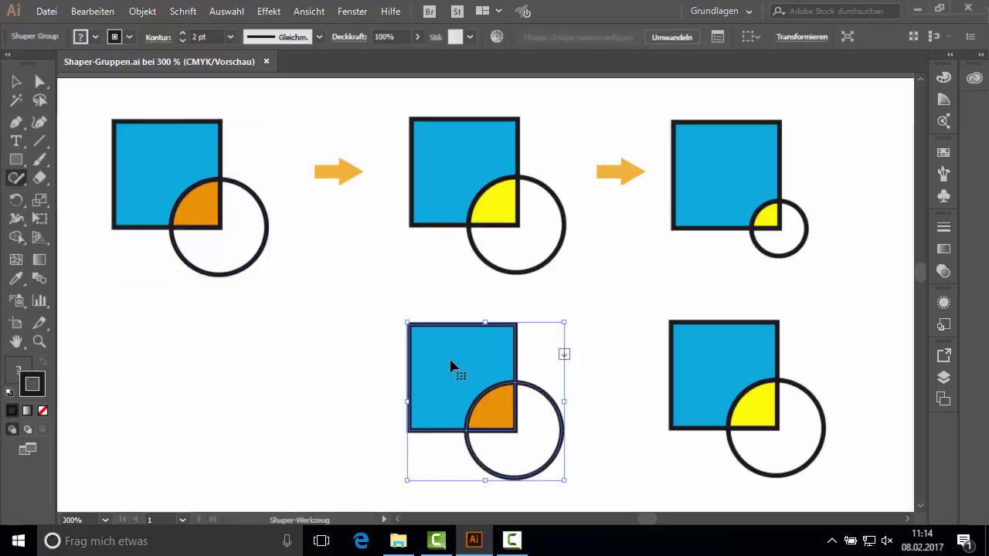
{"action": "left_click", "coordinate": [495, 413]}
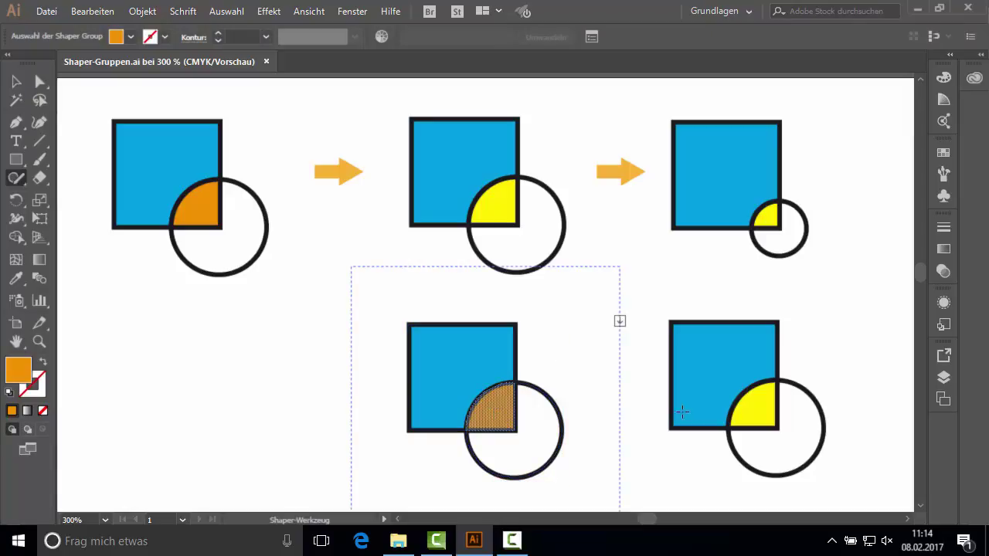
{"action": "left_click", "coordinate": [943, 151]}
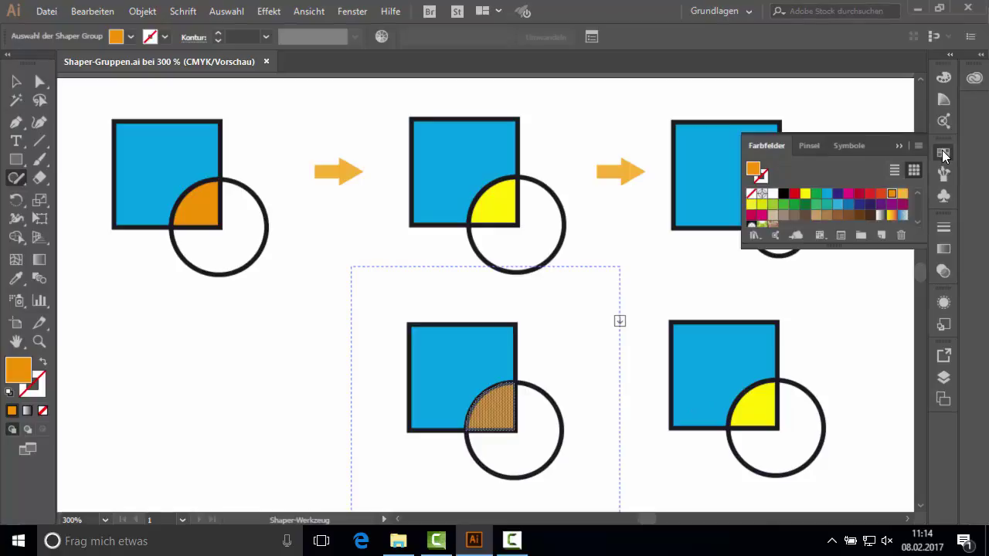
{"action": "left_click", "coordinate": [805, 194]}
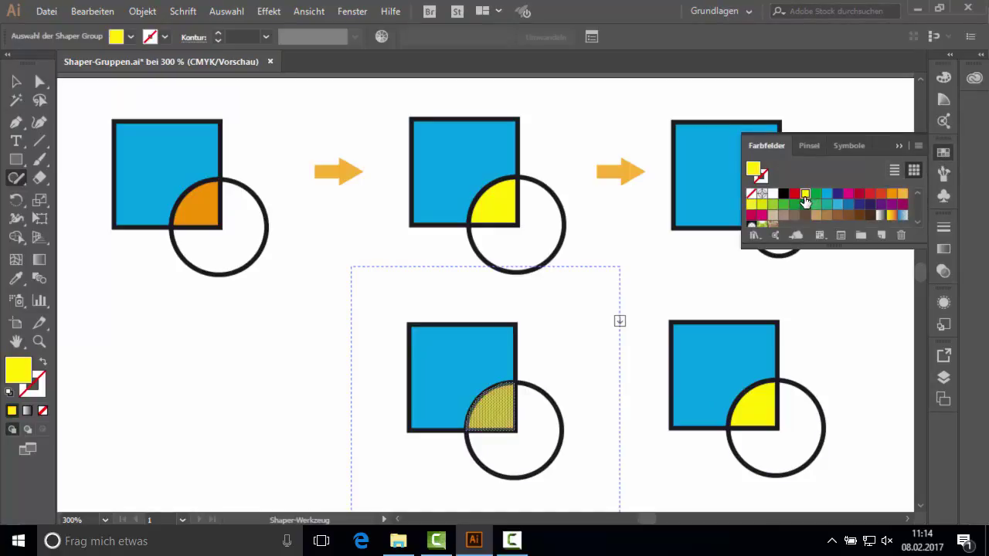
Put away the color swatches and scale the circle inside the lower-right Shaper Group down proportionally to about 8.3 mm in diameter
{"action": "left_click", "coordinate": [220, 356]}
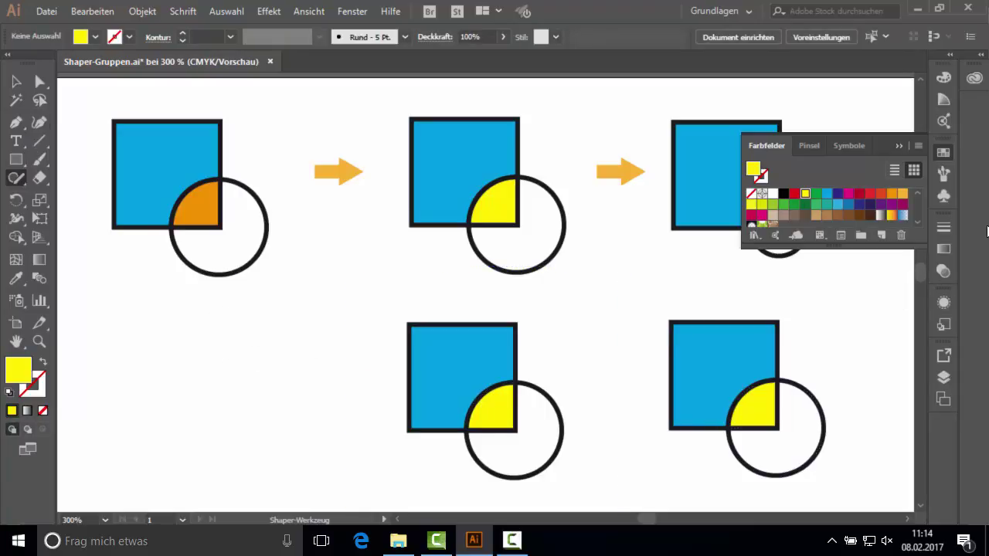
{"action": "left_click", "coordinate": [899, 147]}
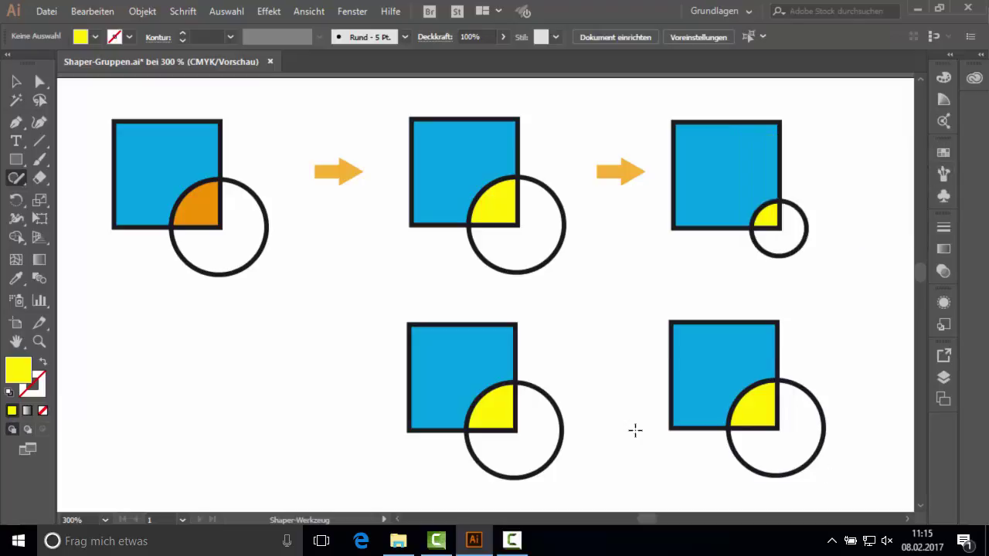
{"action": "left_click", "coordinate": [699, 370]}
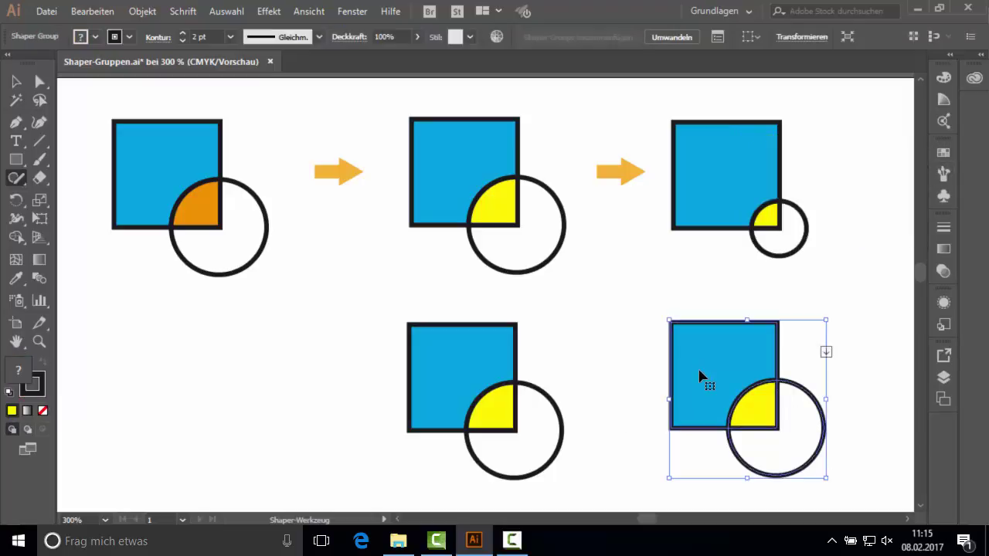
{"action": "left_click", "coordinate": [802, 390]}
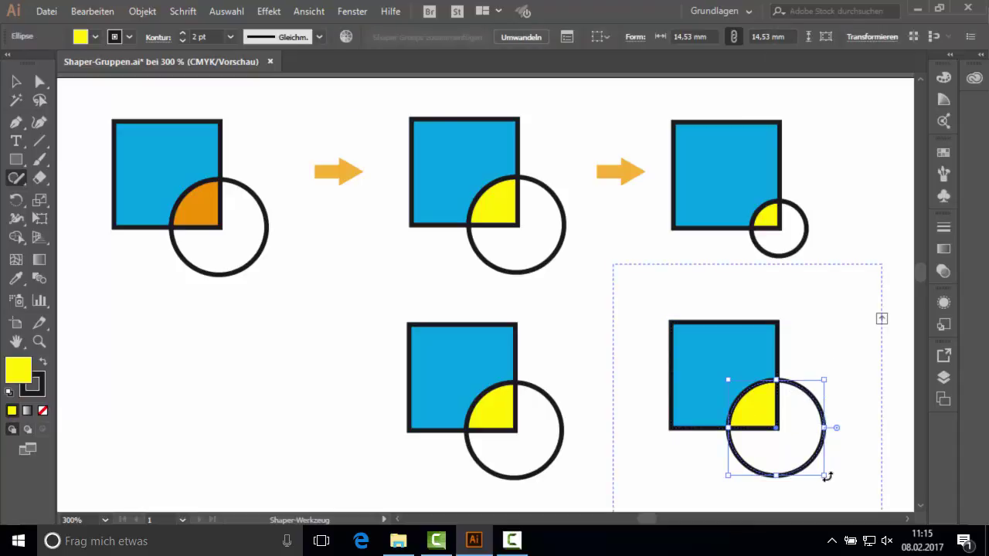
{"action": "left_click_drag", "start_coordinate": [824, 476], "coordinate": [783, 434]}
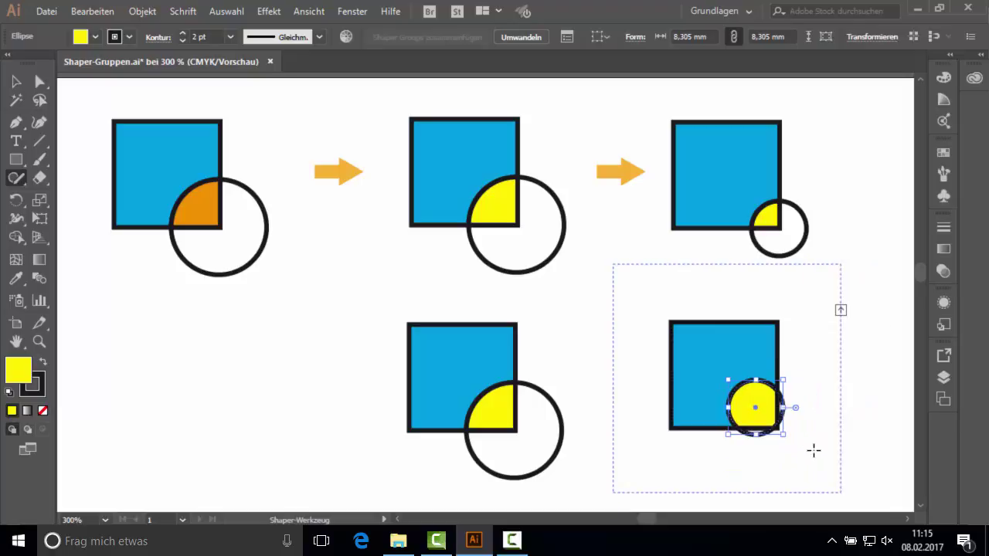
Nudge the reduced circle right and down until its center sits on the blue square's lower-right corner, and deselect it
{"action": "key", "text": "Right"}
{"action": "key", "text": "Right"}
{"action": "key", "text": "Right"}
{"action": "key", "text": "Right"}
{"action": "key", "text": "Right"}
{"action": "key", "text": "Right"}
{"action": "key", "text": "Right"}
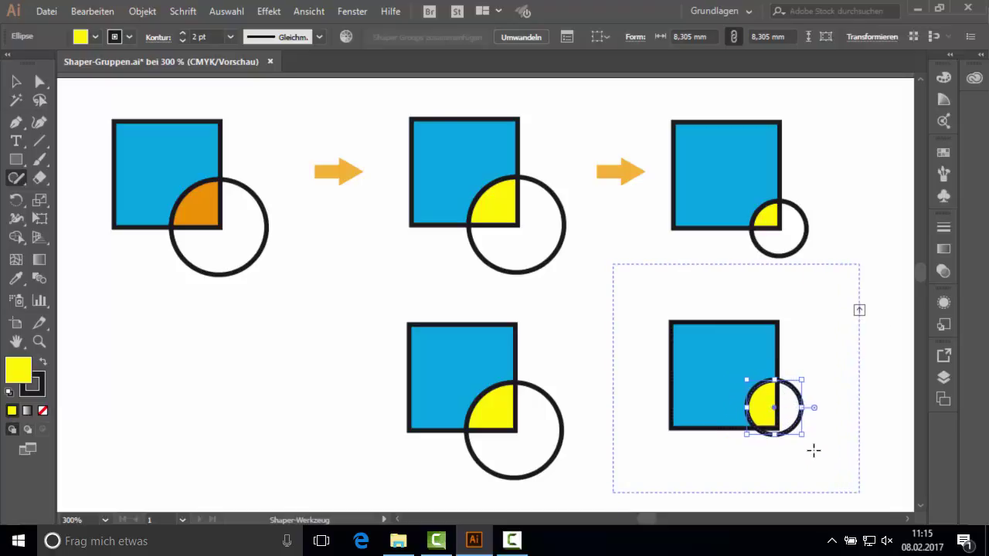
{"action": "key", "text": "Down"}
{"action": "key", "text": "Down"}
{"action": "key", "text": "Down"}
{"action": "key", "text": "Down"}
{"action": "key", "text": "Down"}
{"action": "key", "text": "Down"}
{"action": "key", "text": "Down"}
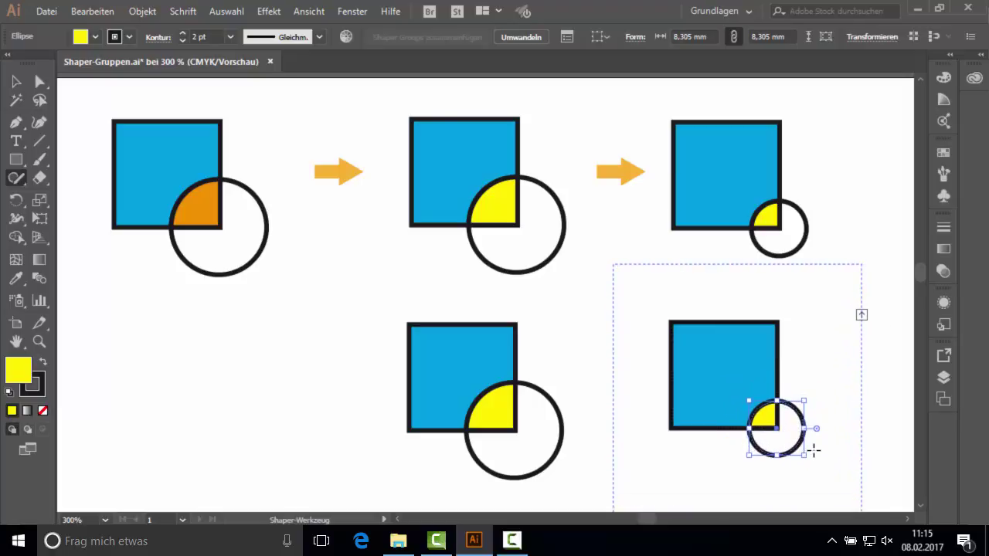
{"action": "left_click", "coordinate": [251, 347]}
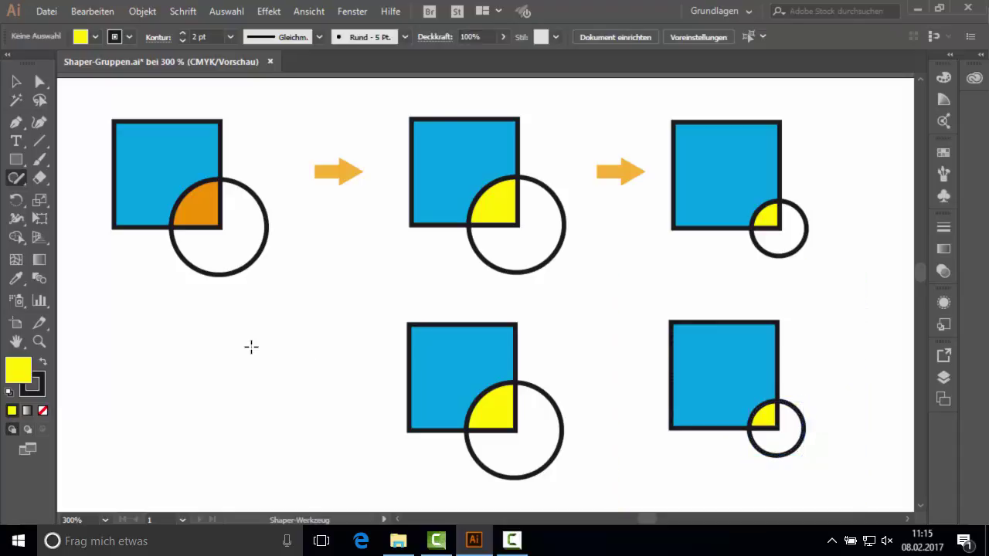